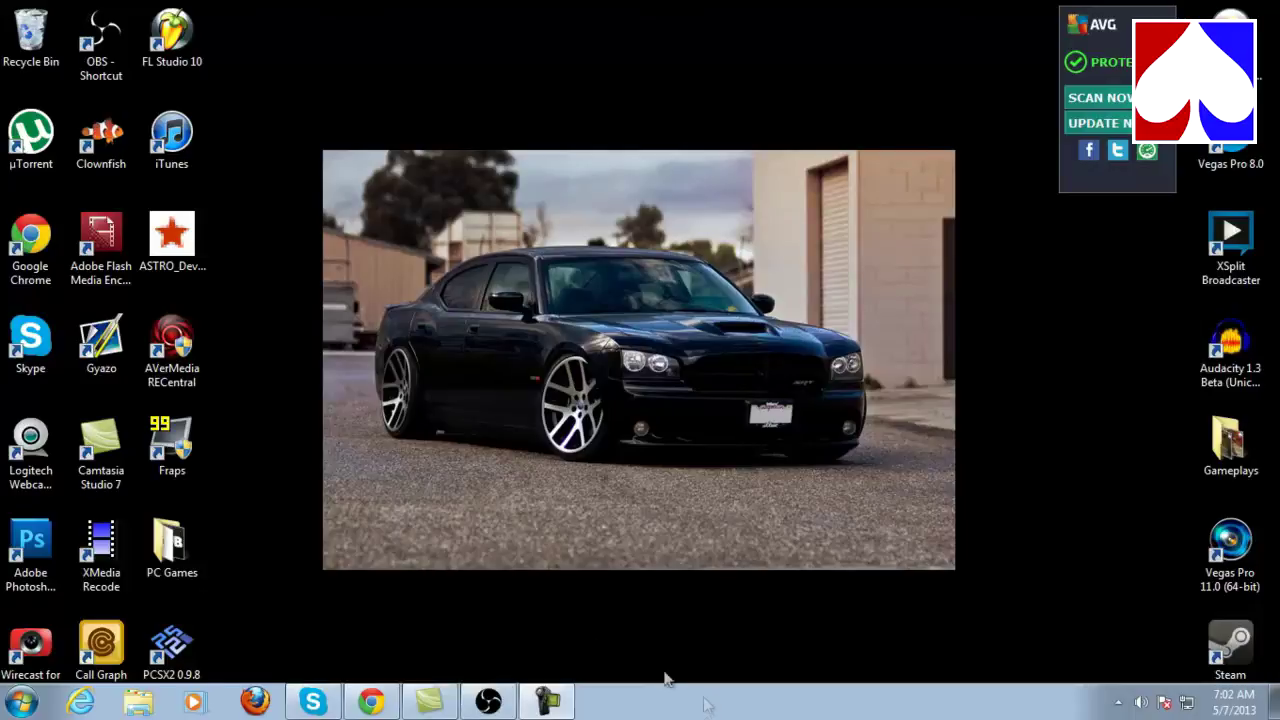
- Bring up Open Broadcaster Software from the taskbar
click(498, 706)
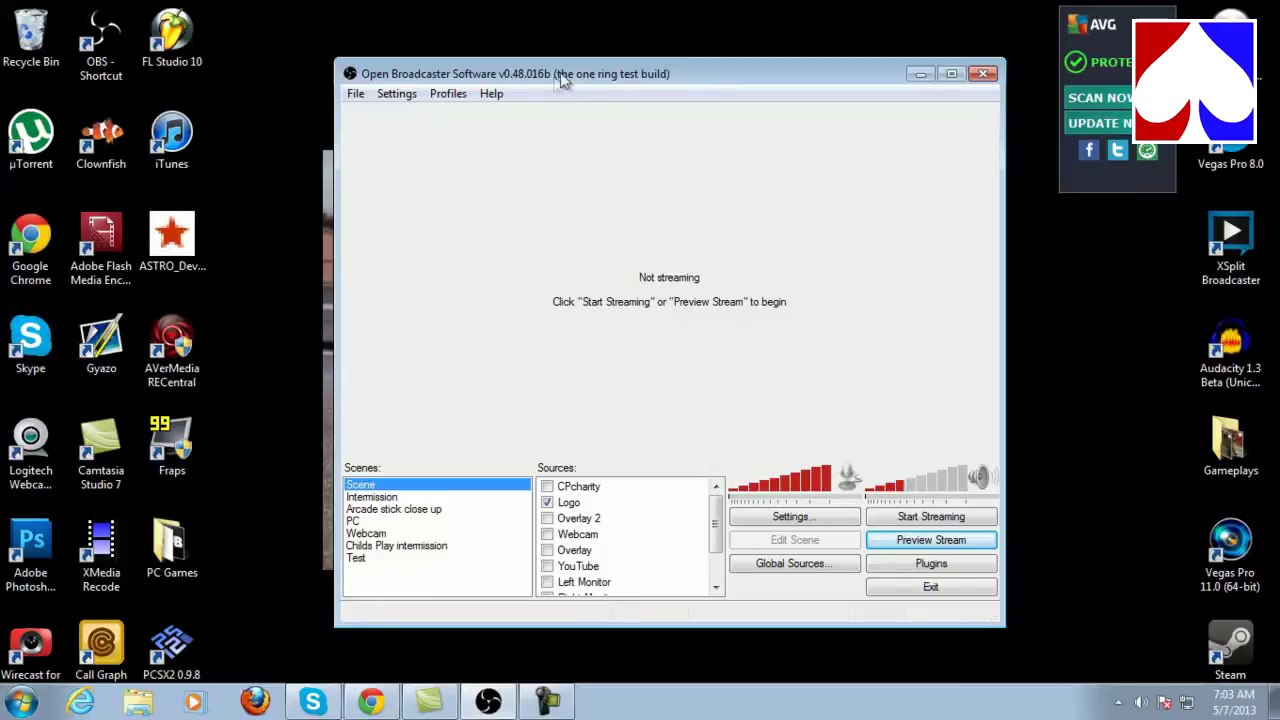
- Shift the OBS window about 20 pixels to the left
drag(690, 73, 670, 73)
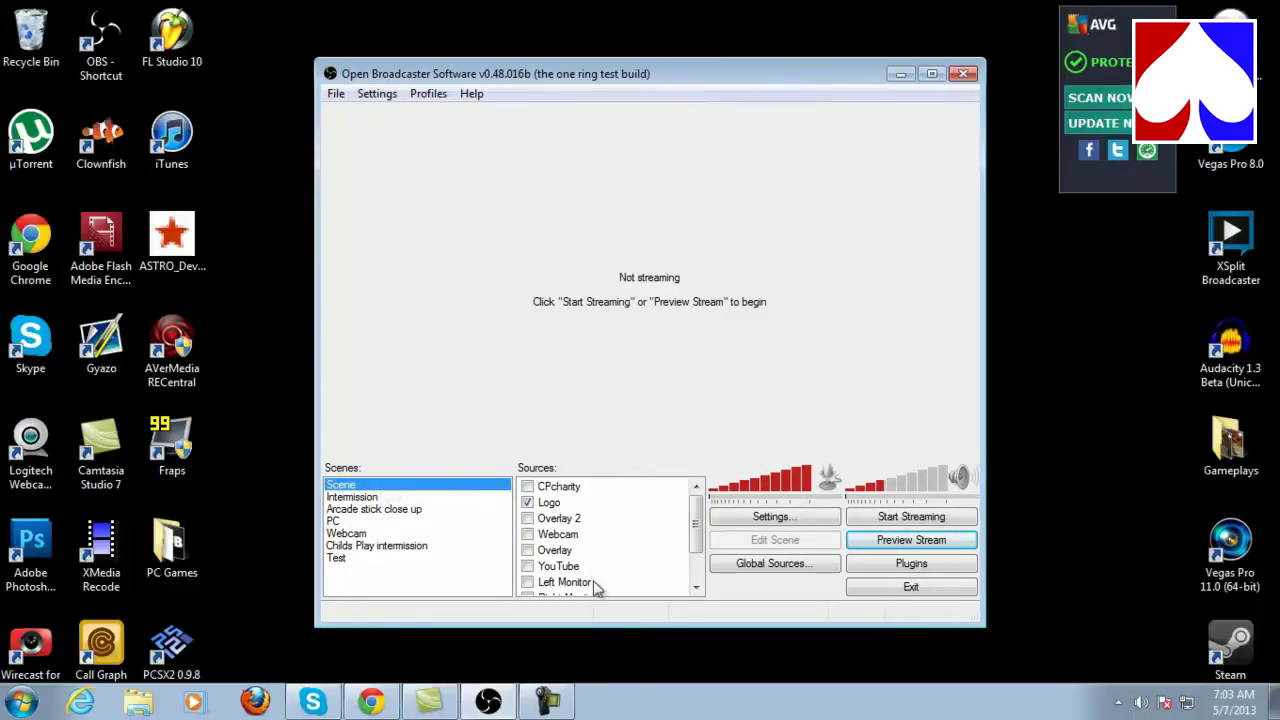
- Add a new scene with the default name Scene 2
right_click(351, 582)
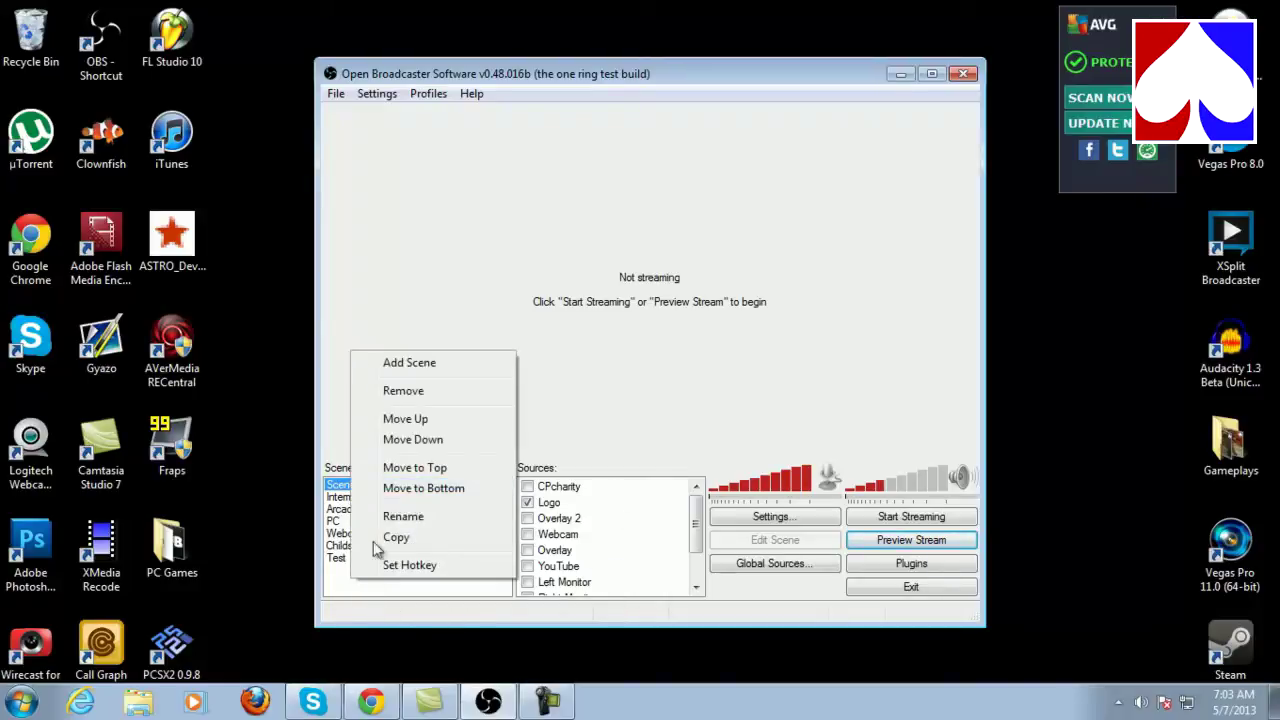
right_click(344, 592)
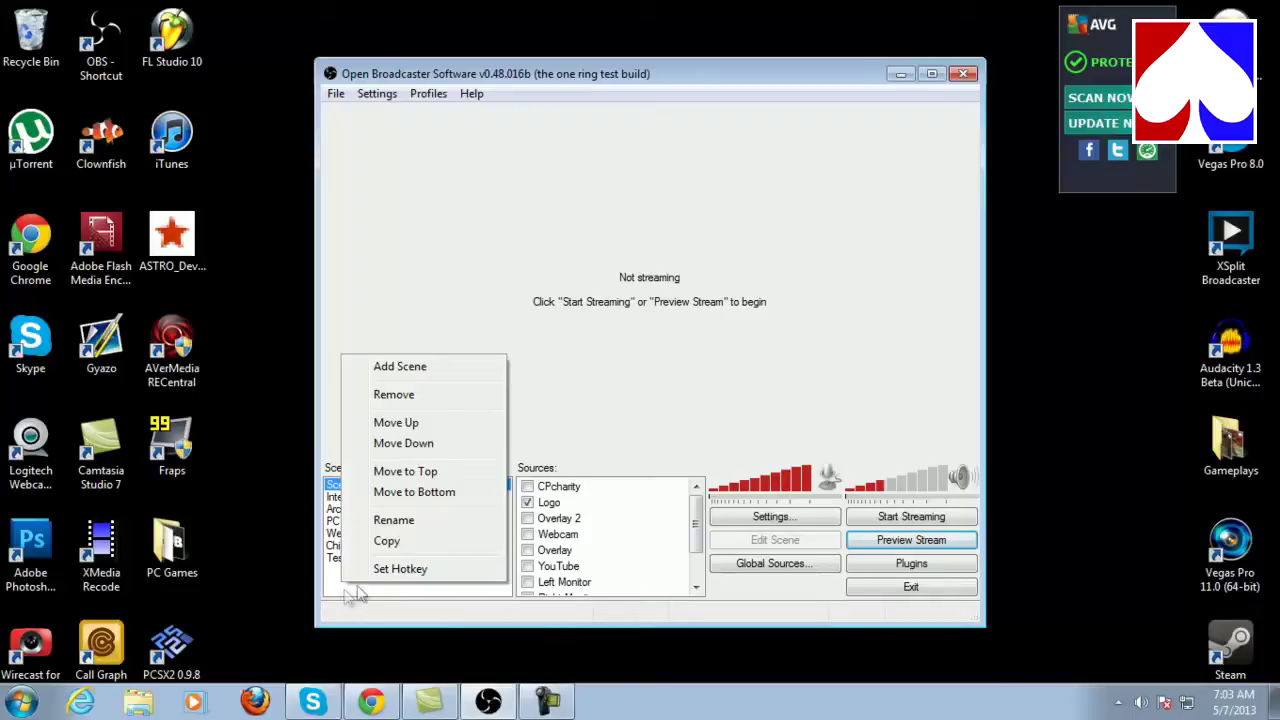
click(431, 370)
click(701, 367)
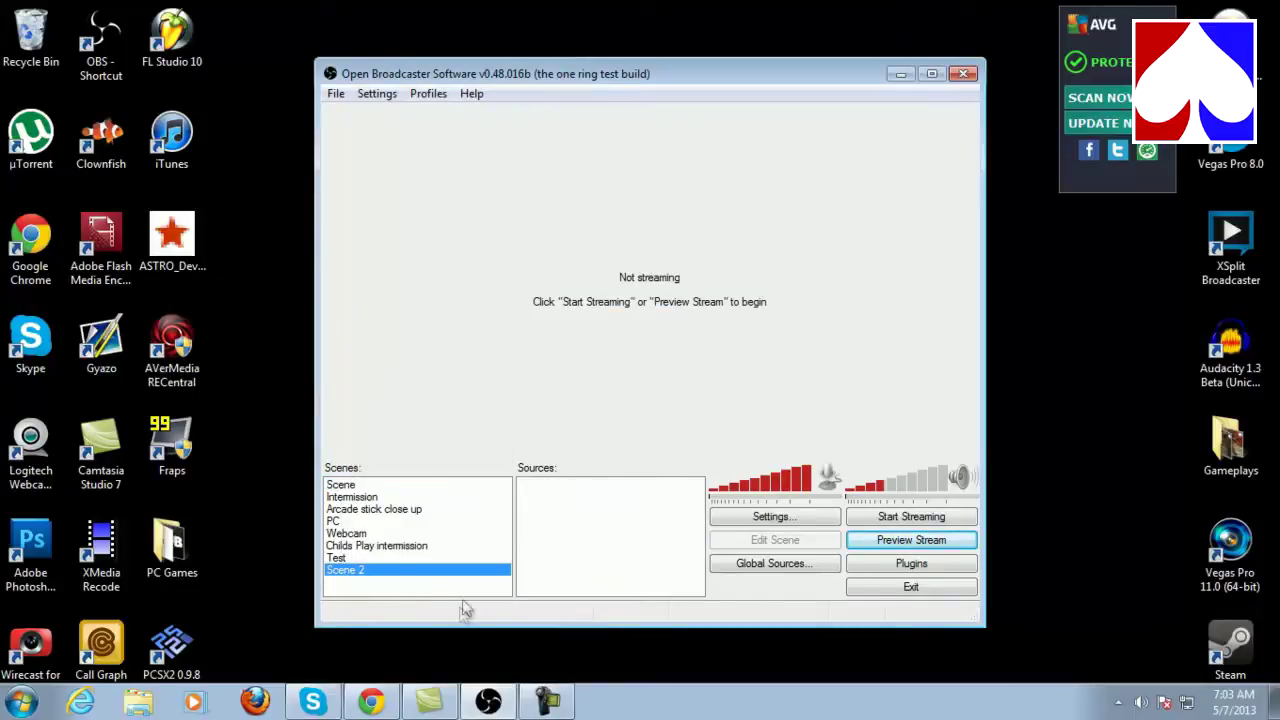
- Look through the existing scenes' sources, then reselect Scene 2
click(358, 521)
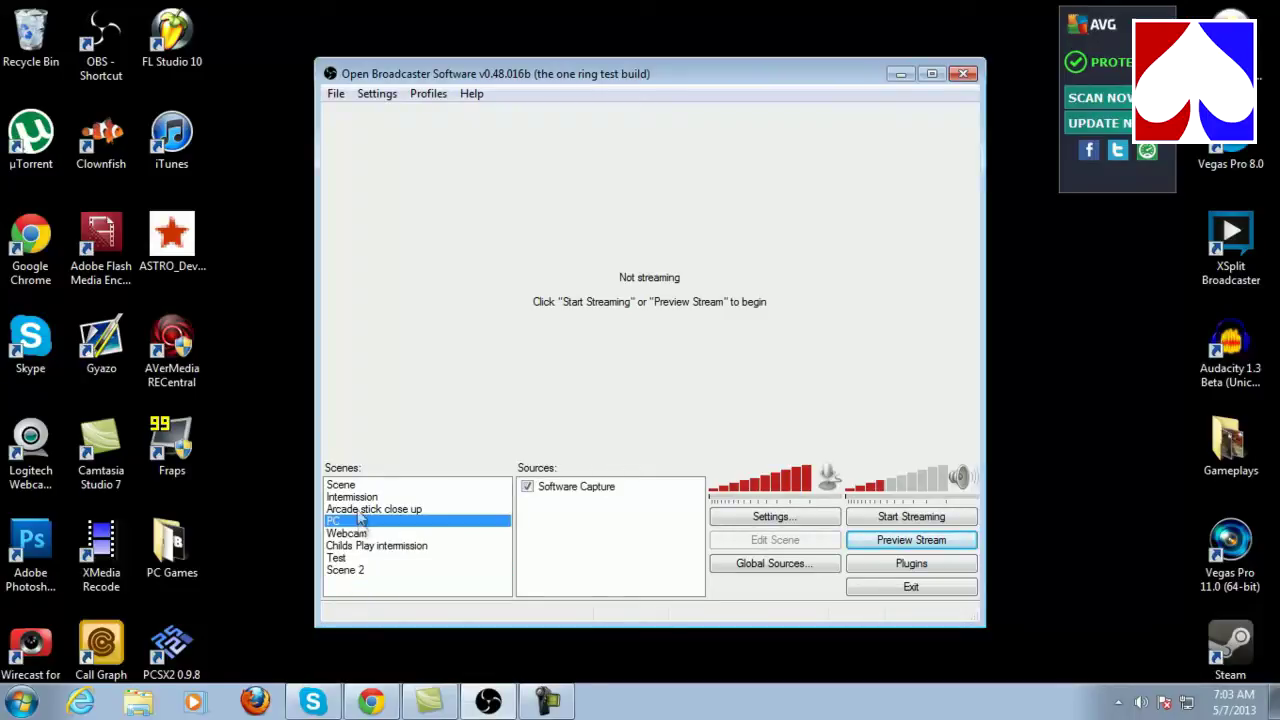
click(358, 485)
click(358, 497)
click(357, 509)
click(355, 521)
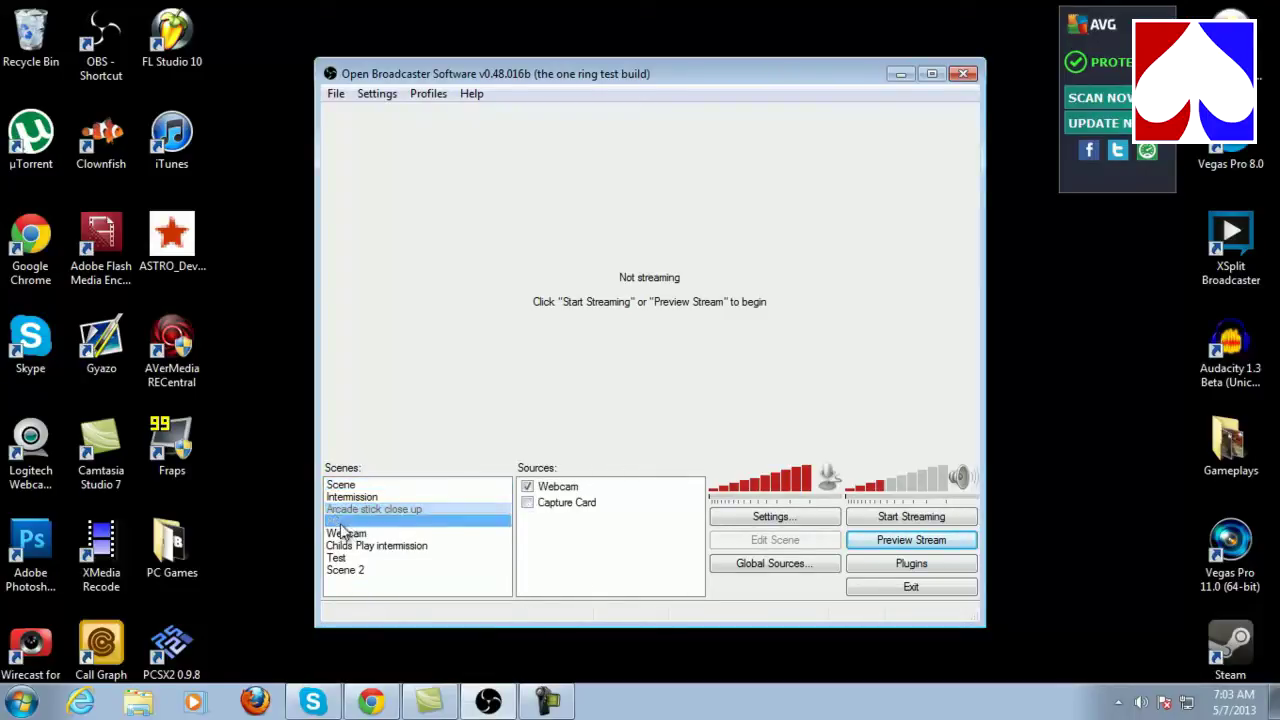
click(356, 533)
click(352, 546)
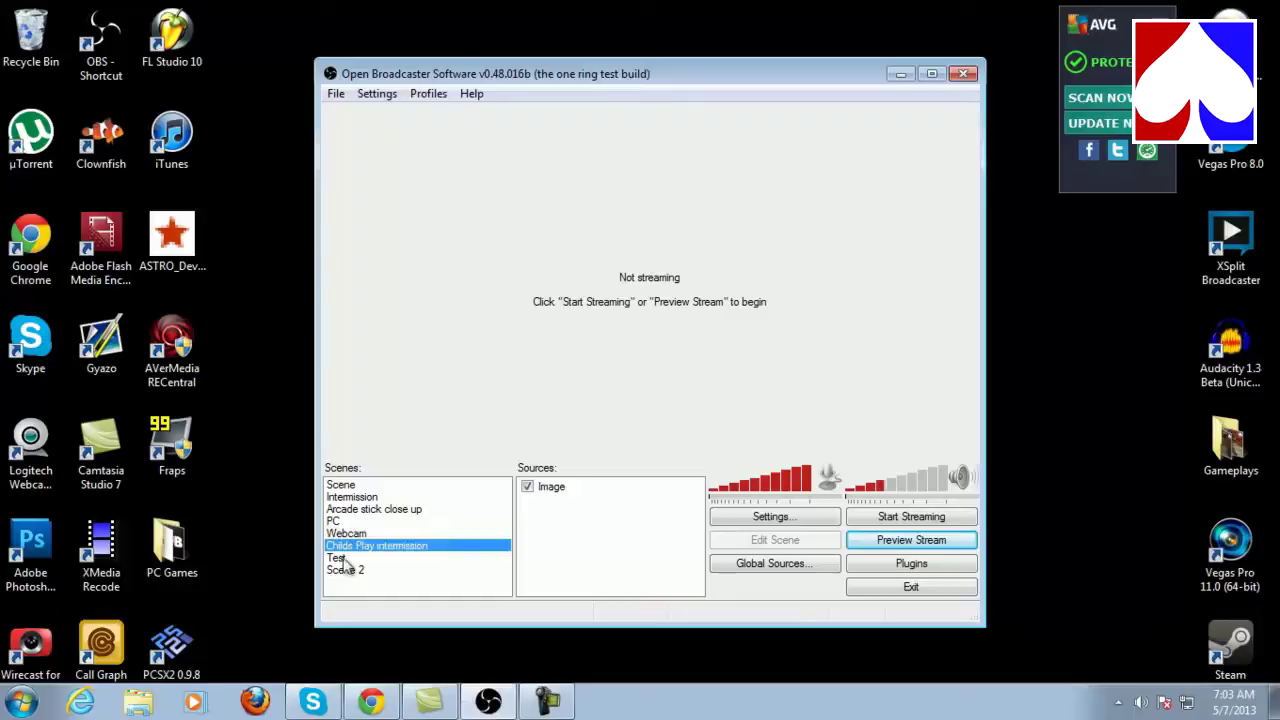
click(341, 558)
click(346, 569)
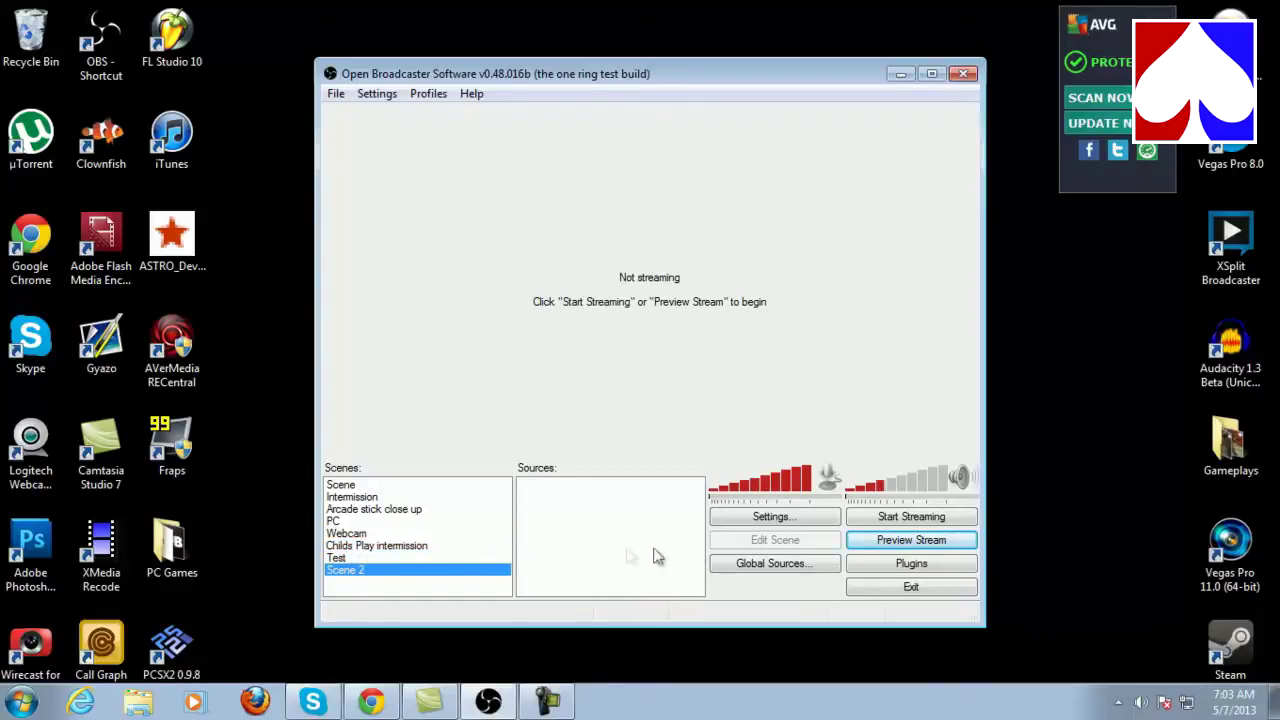
- Add a Video Capture Device source to Scene 2's empty Sources list
right_click(543, 494)
click(563, 553)
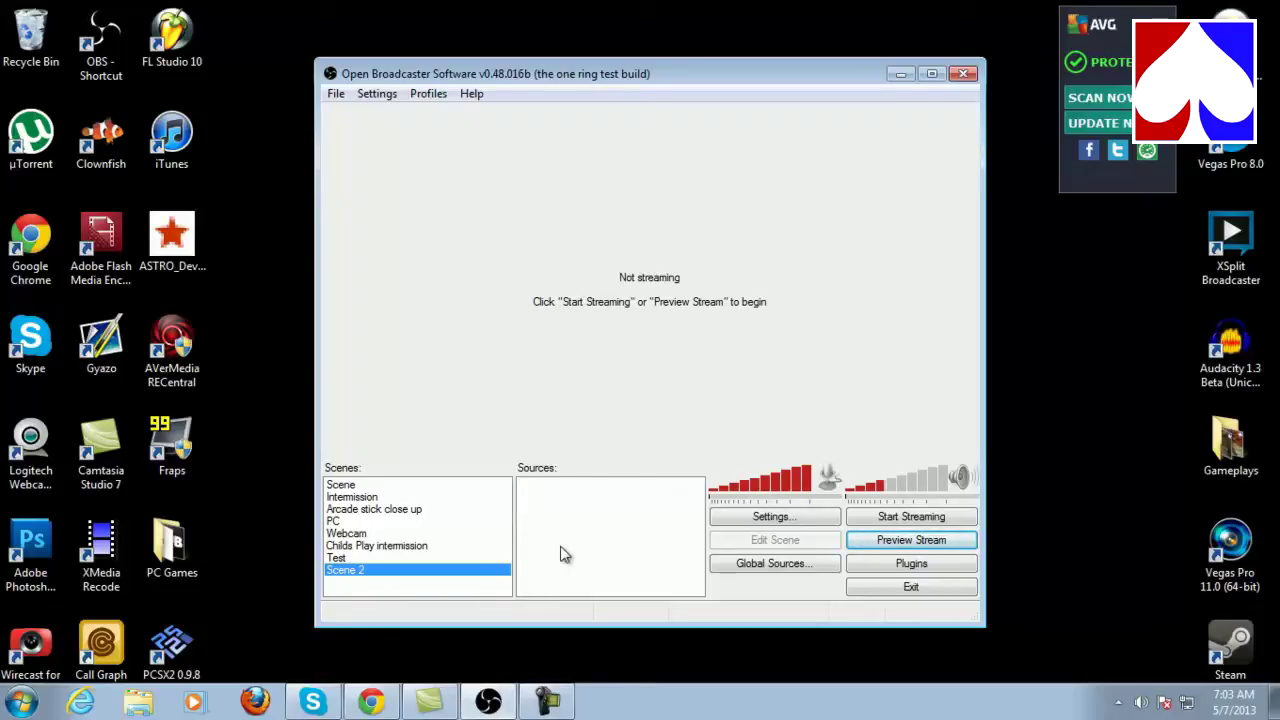
right_click(538, 494)
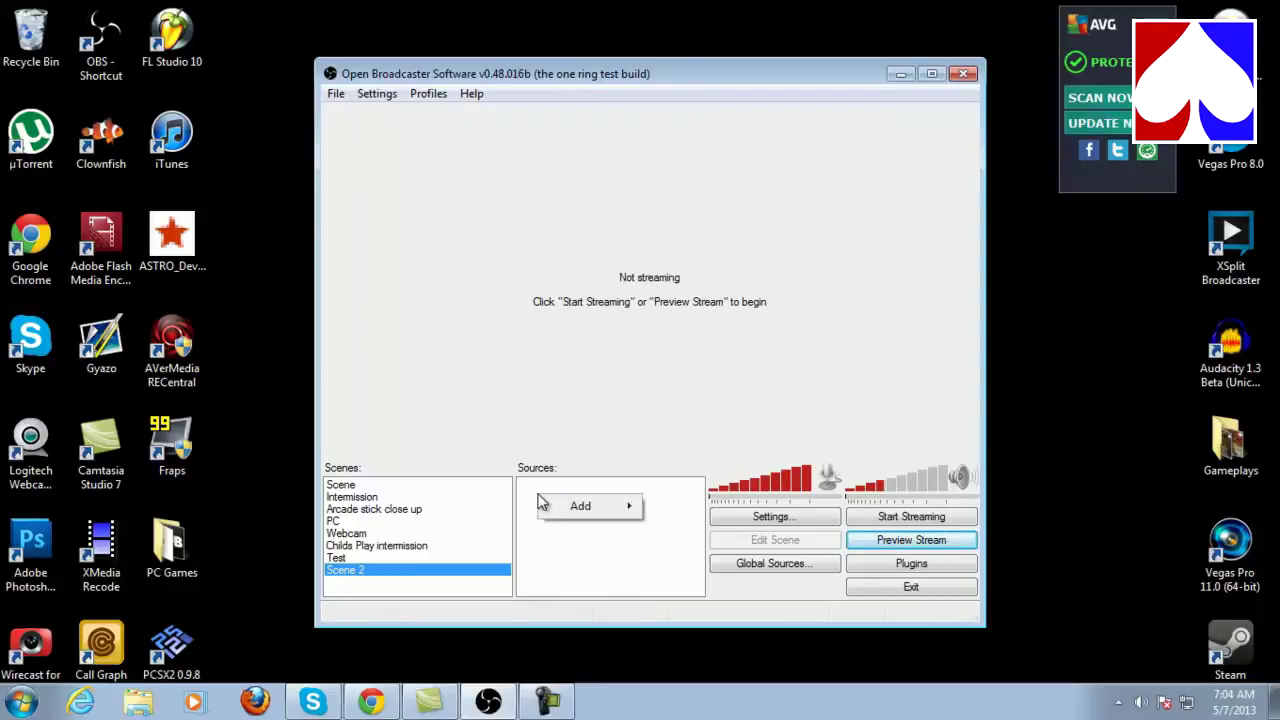
mouse_move(578, 509)
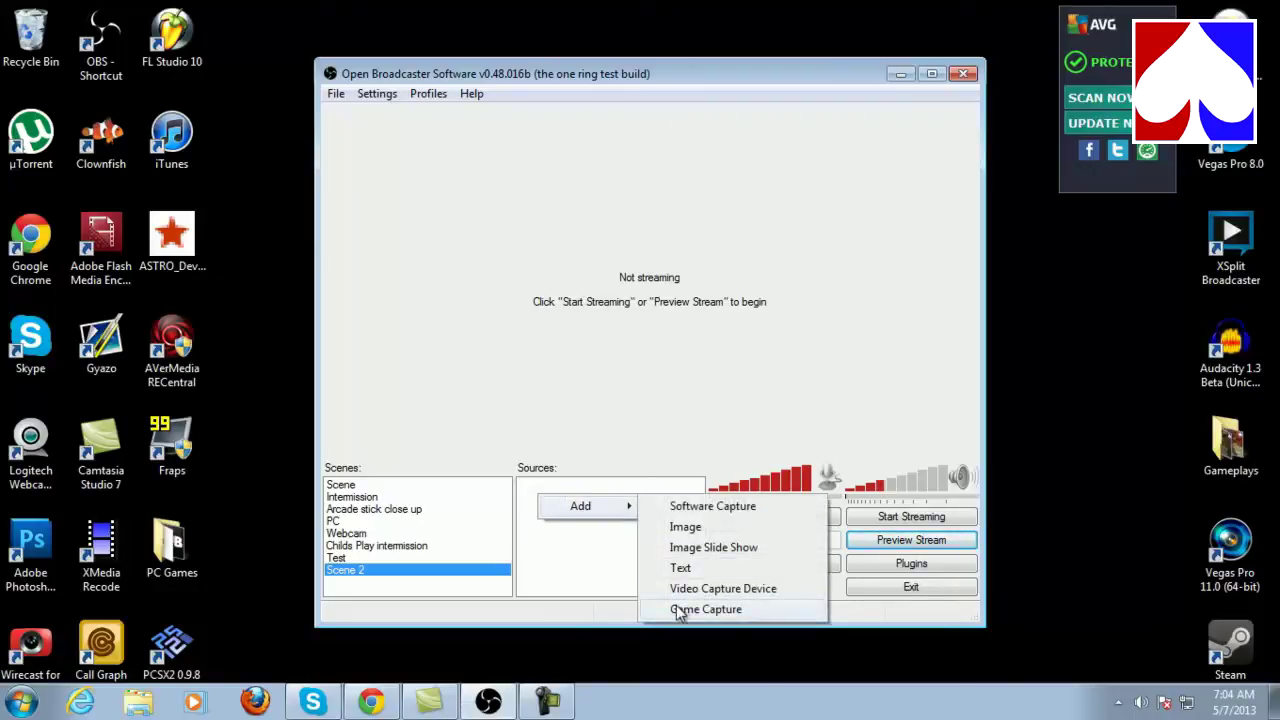
click(690, 589)
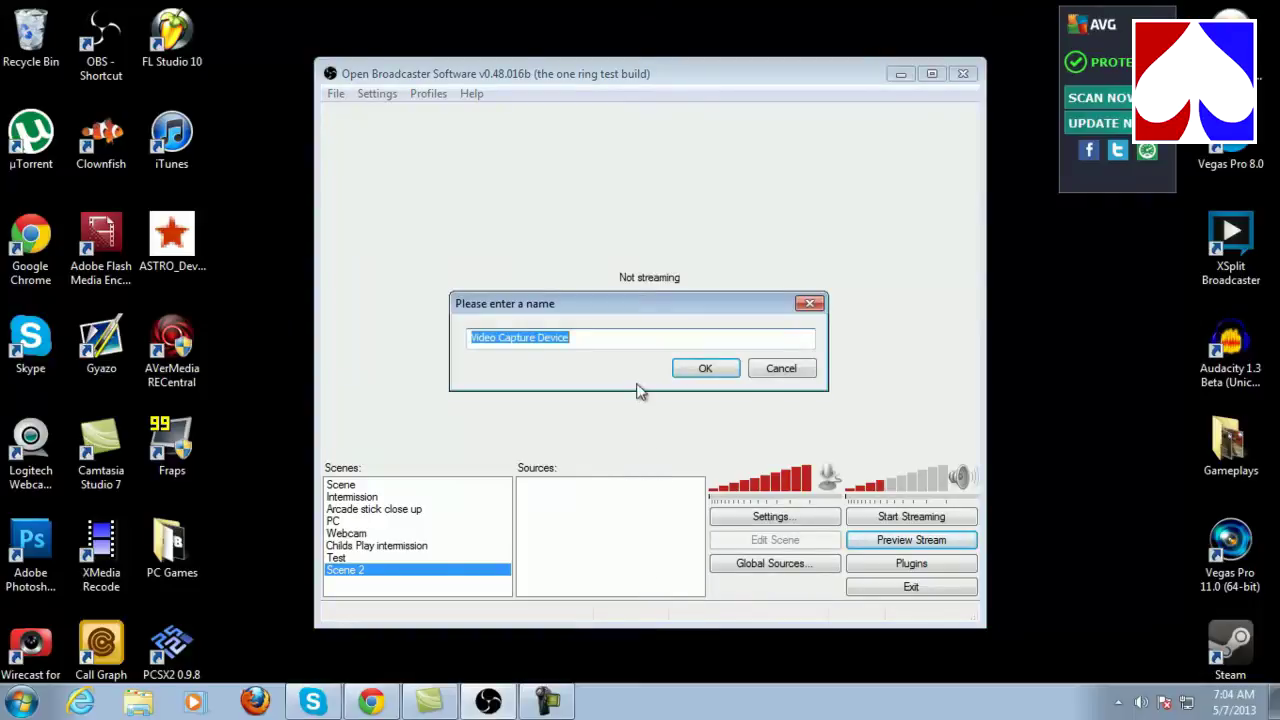
- Accept the default source name and keep AVerMedia HD Capture without custom resolution
click(689, 372)
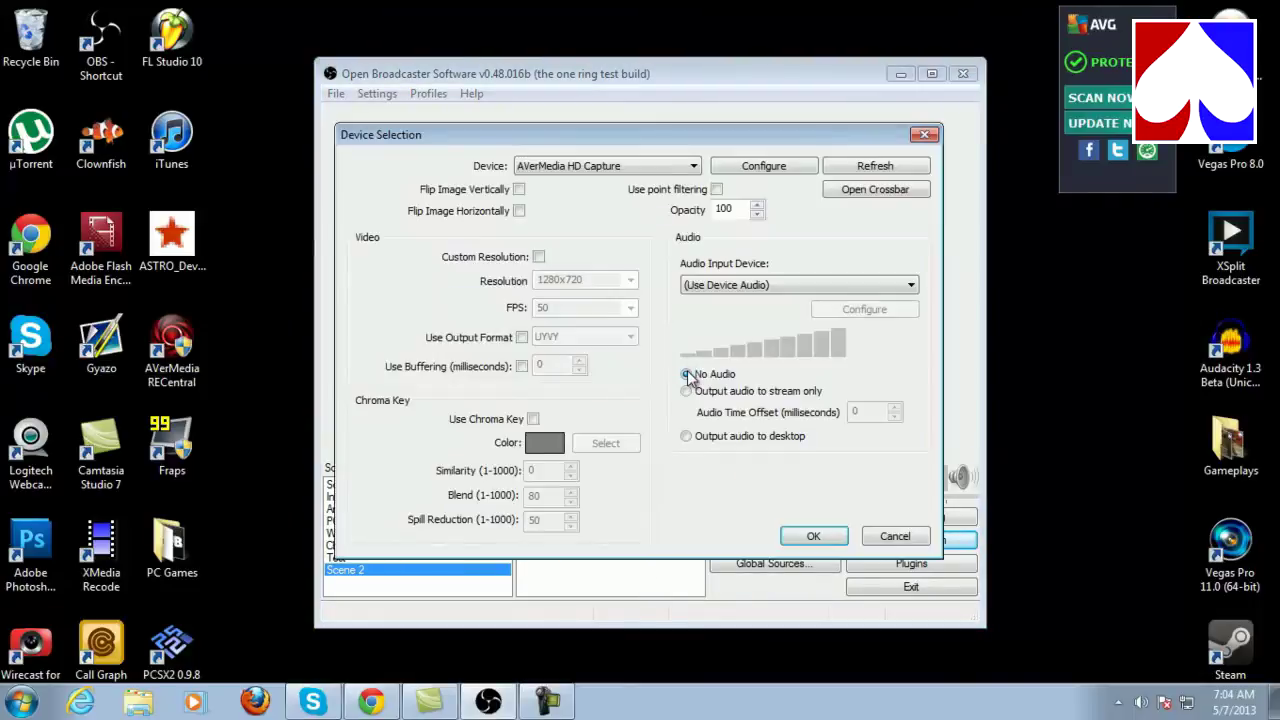
click(603, 172)
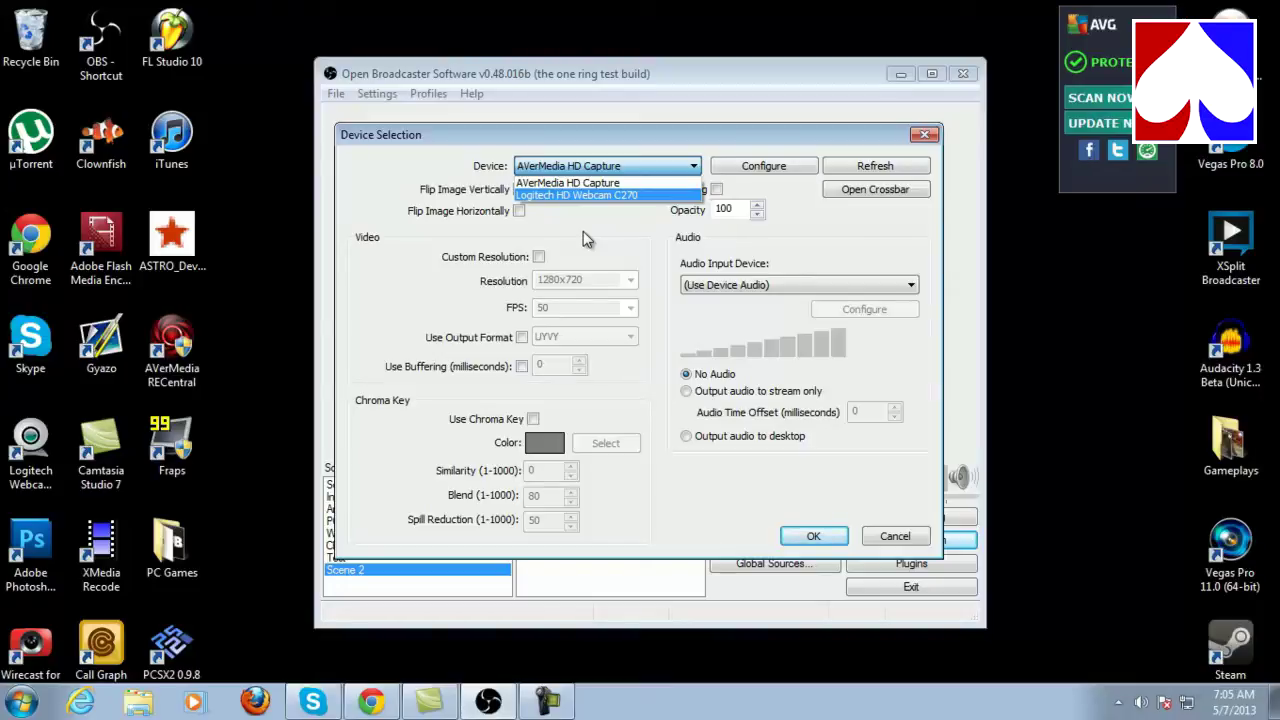
click(583, 231)
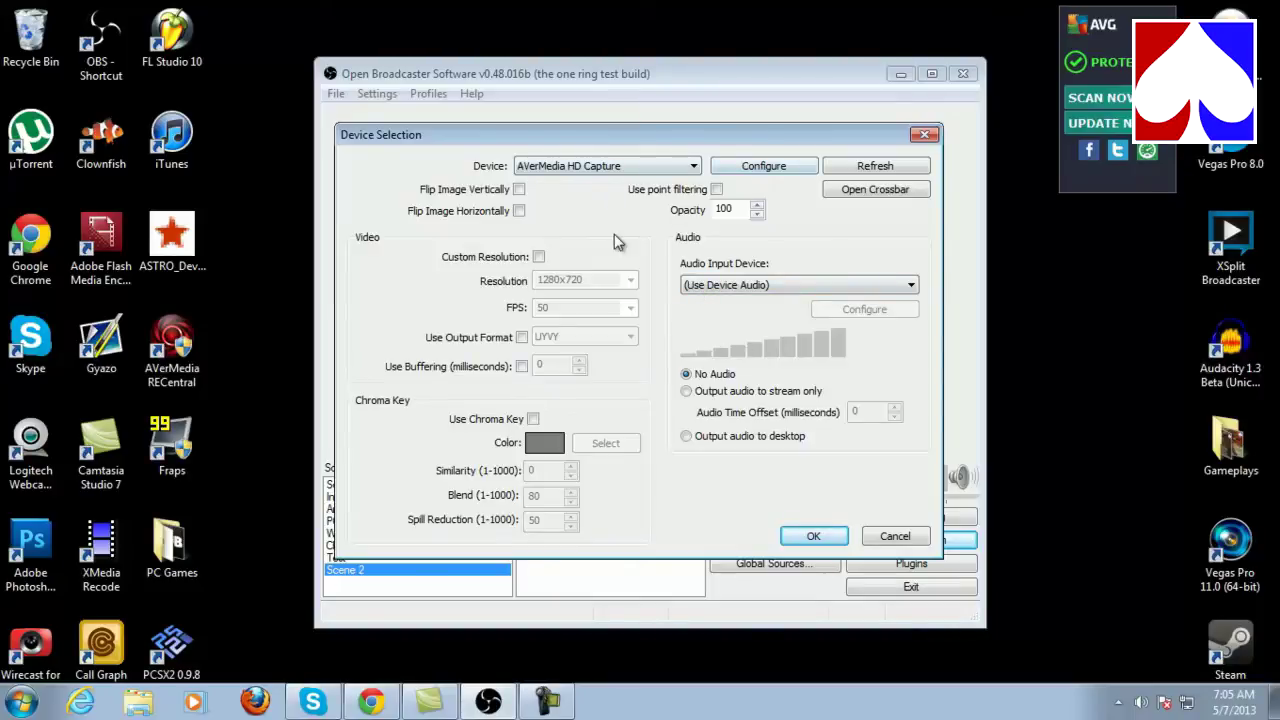
click(538, 257)
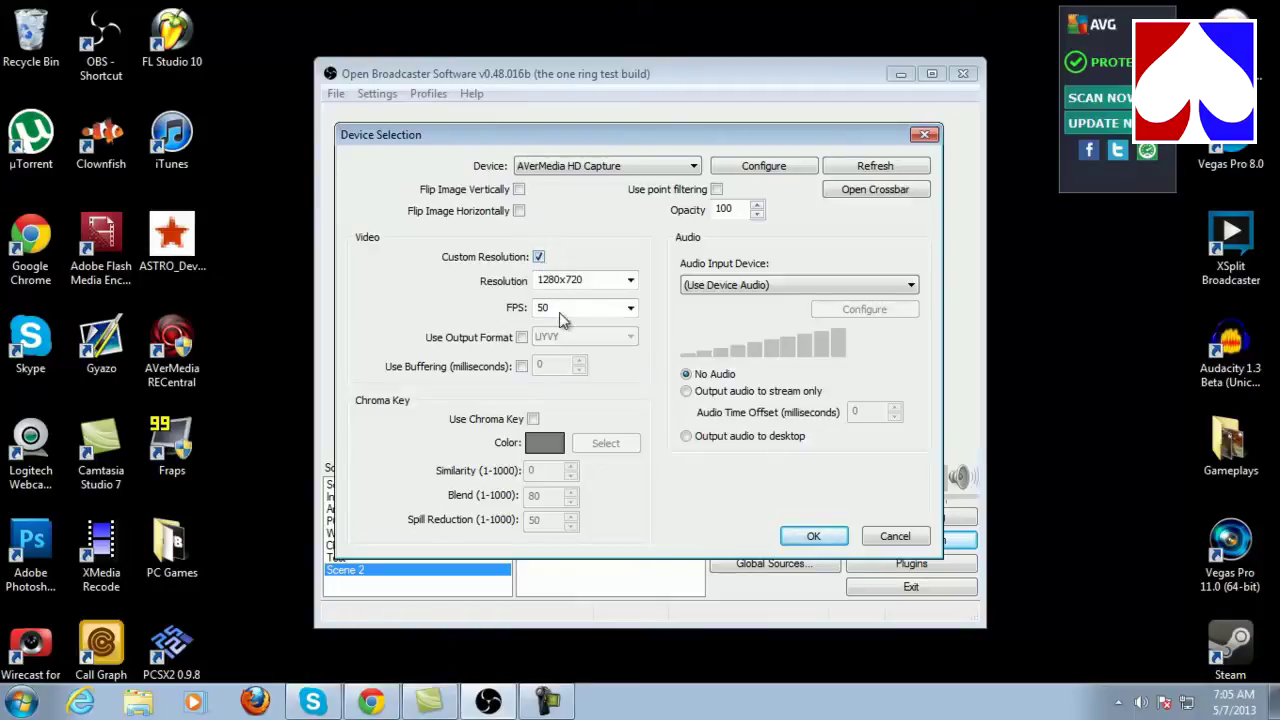
click(538, 257)
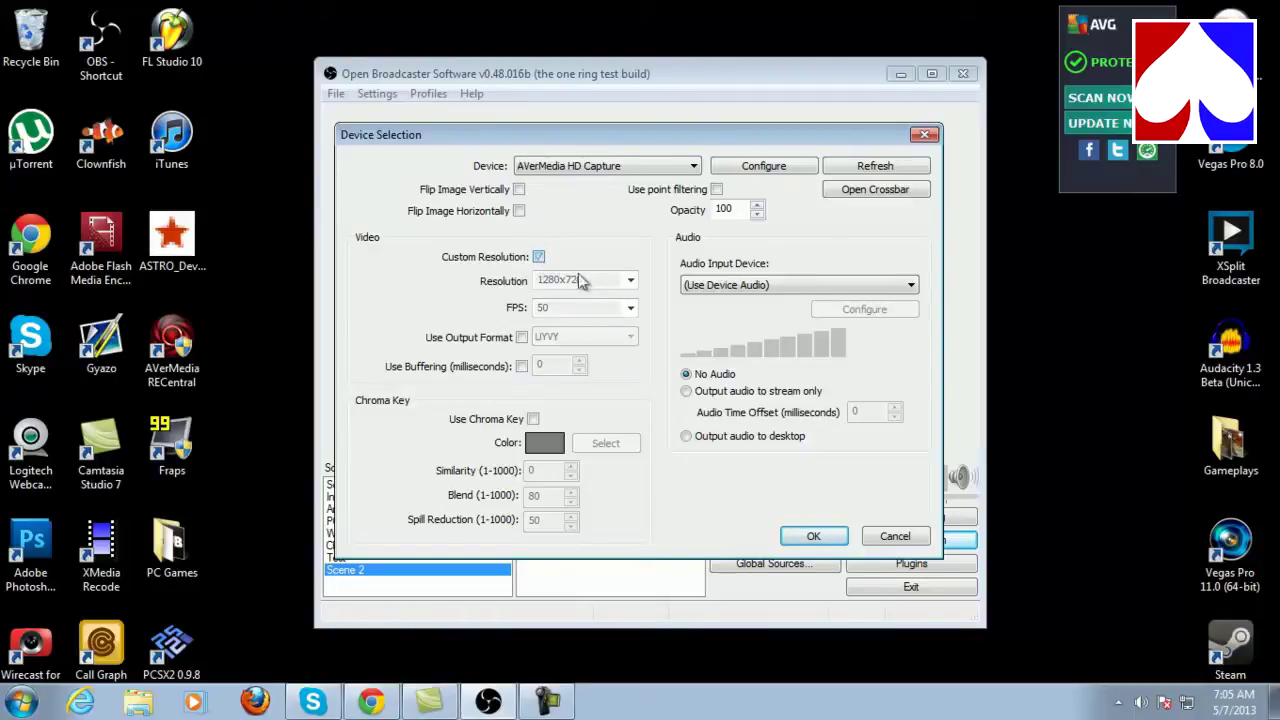
- Route the capture device's audio output to the desktop
click(700, 287)
click(700, 287)
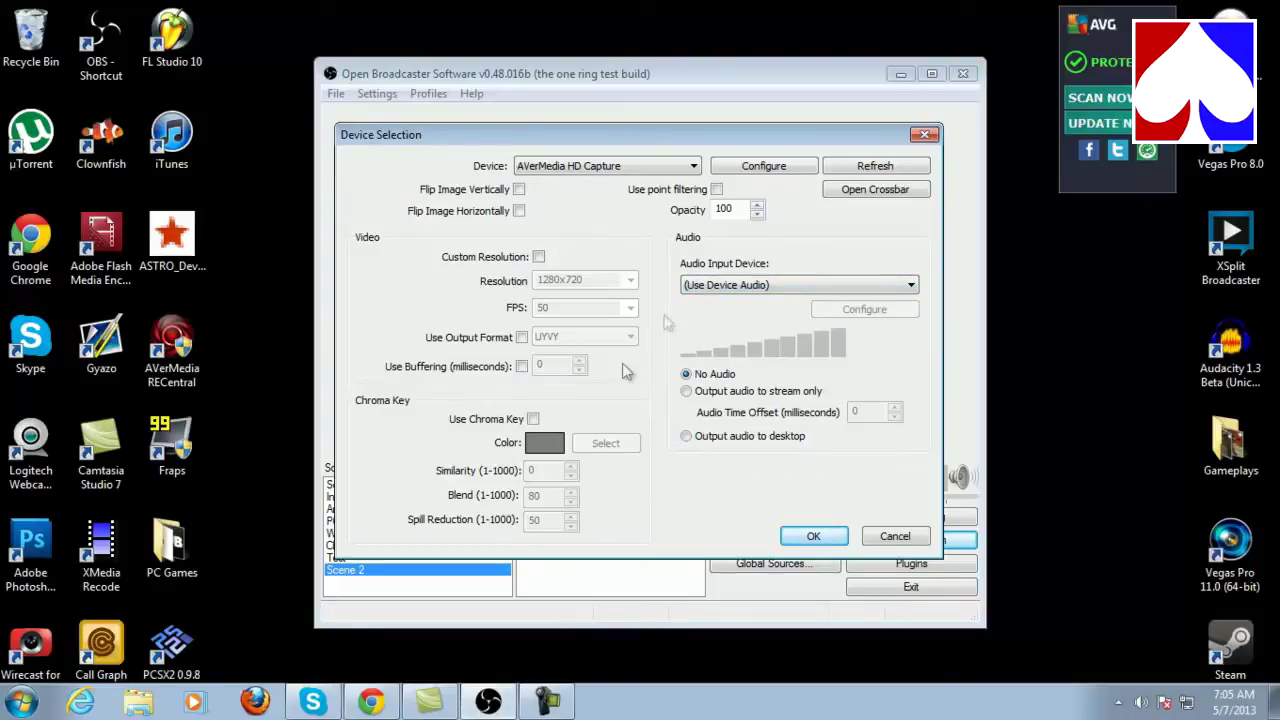
click(686, 439)
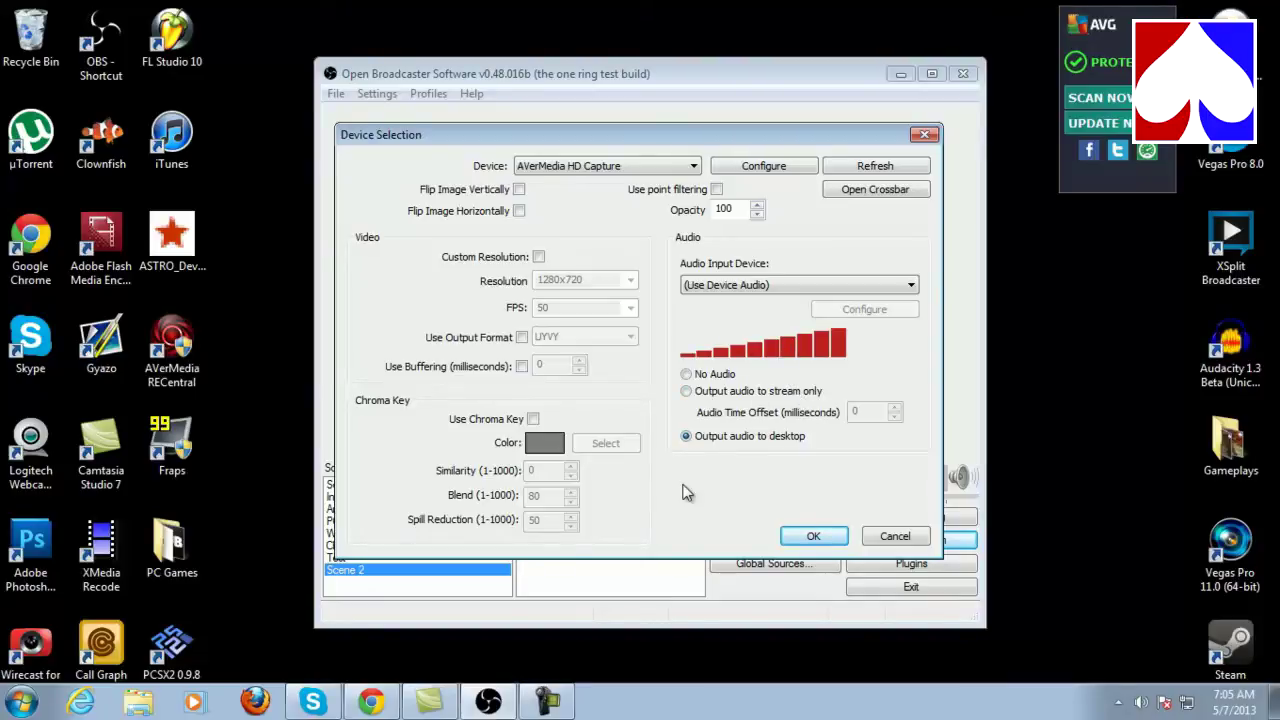
click(1150, 714)
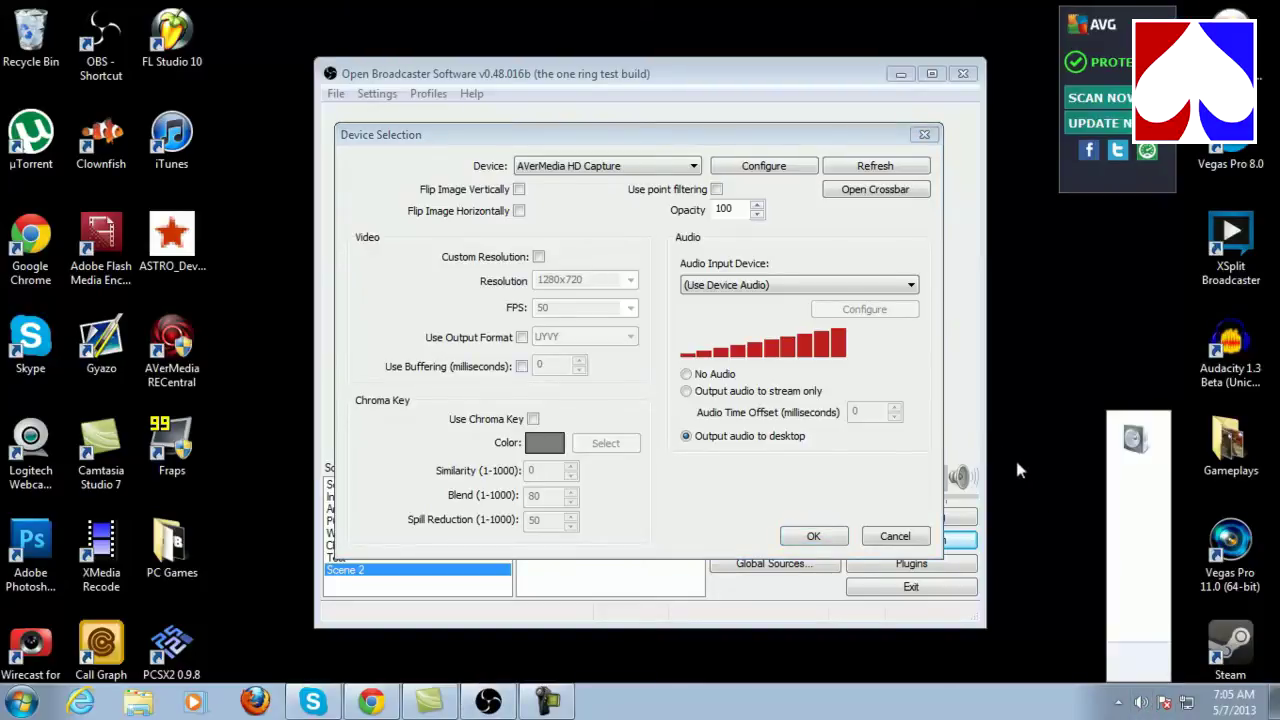
click(1066, 505)
right_click(1143, 704)
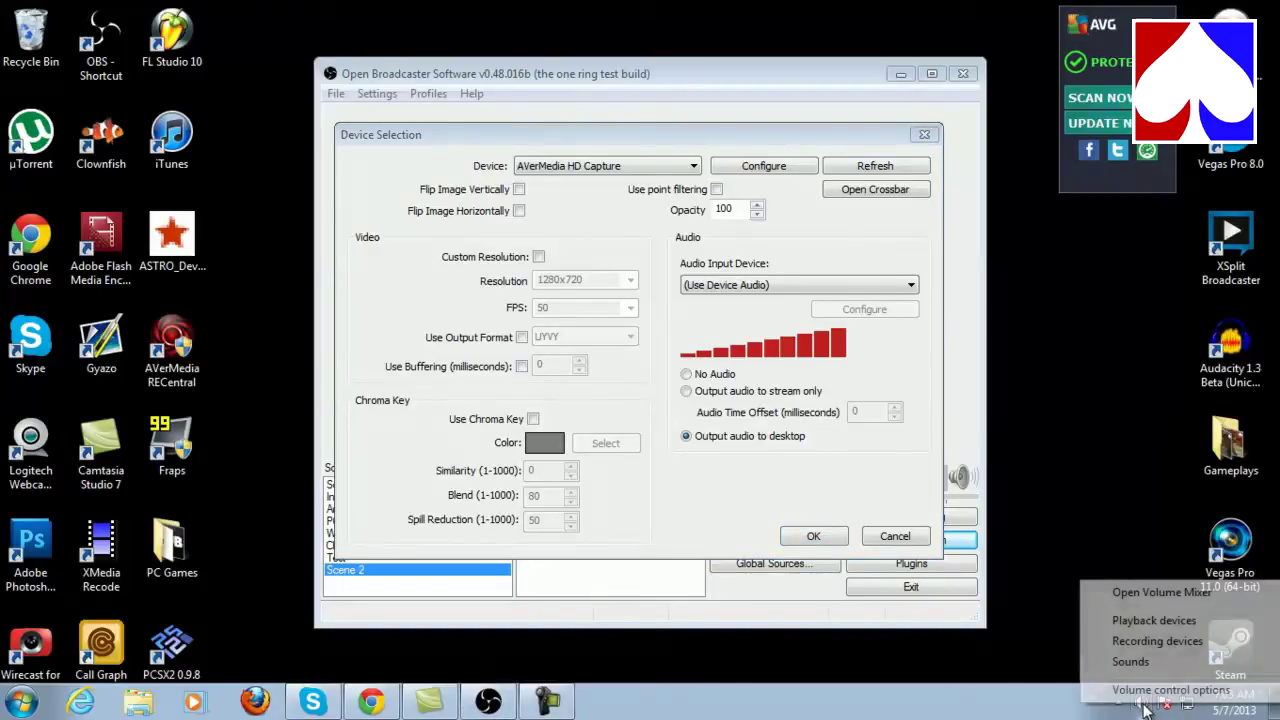
click(1163, 597)
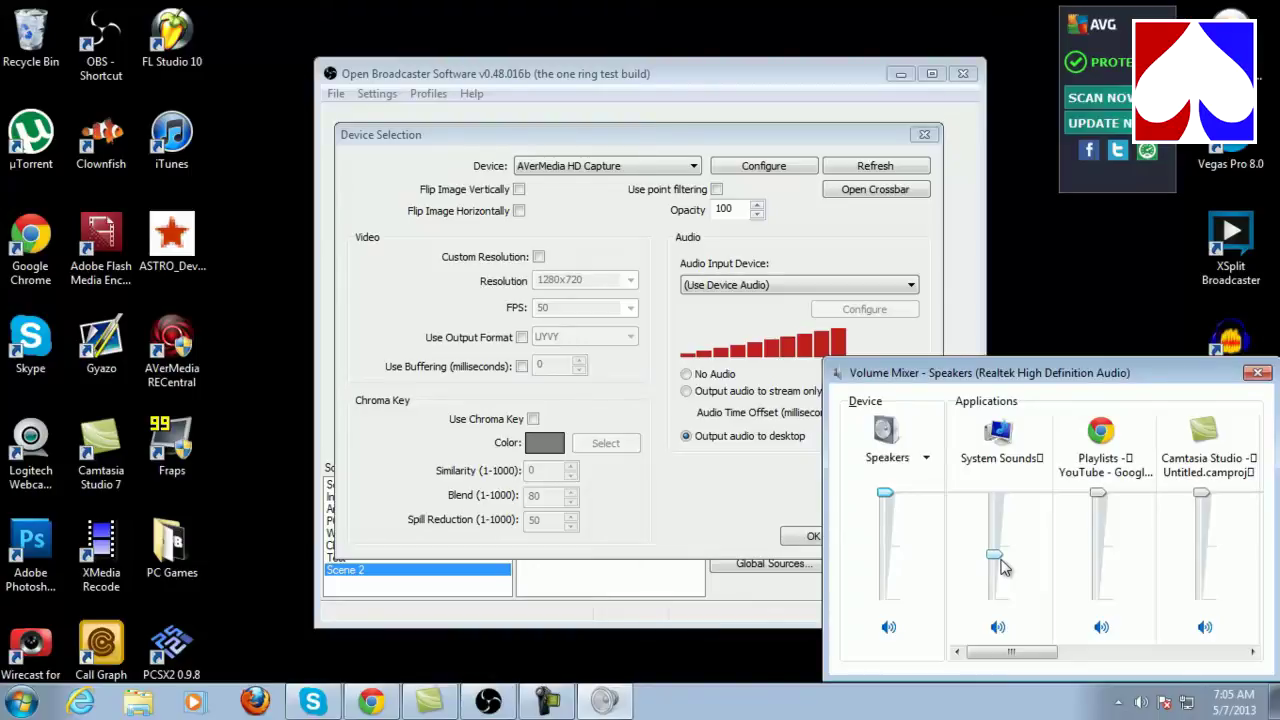
click(1257, 372)
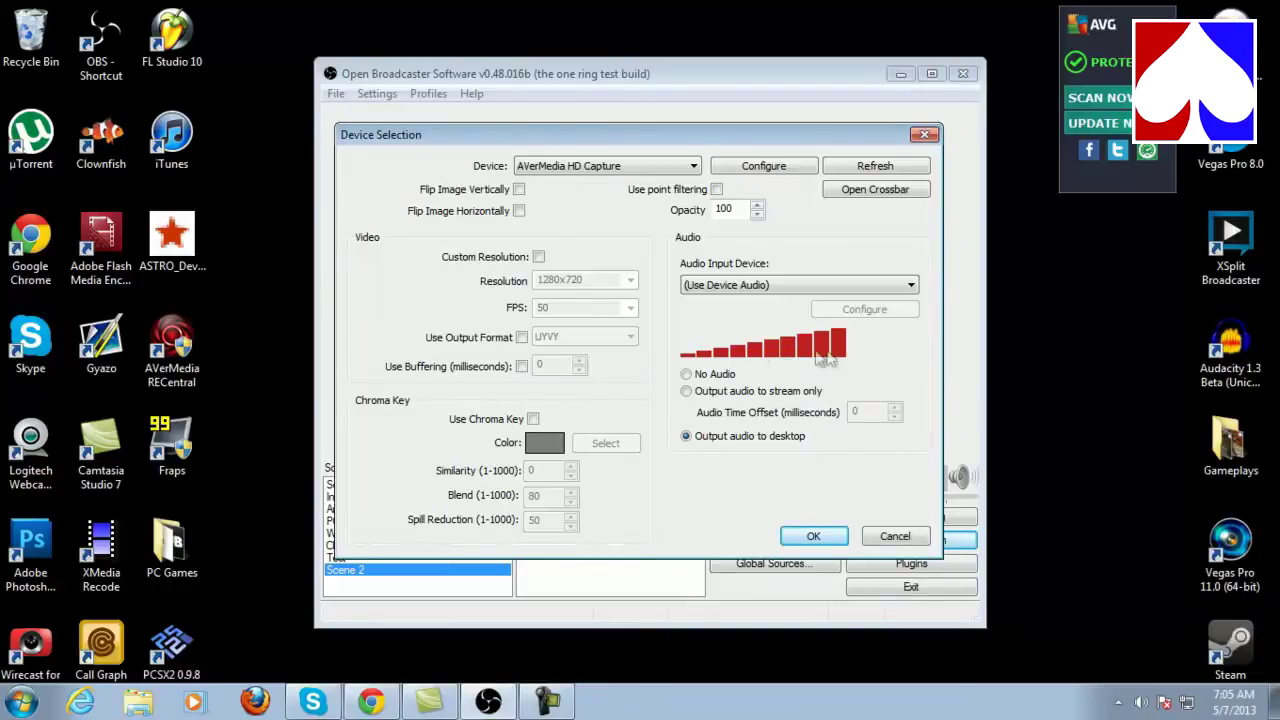
- Keep (Use Device Audio) as the audio input and confirm the Device Selection settings
click(770, 285)
click(770, 285)
click(770, 285)
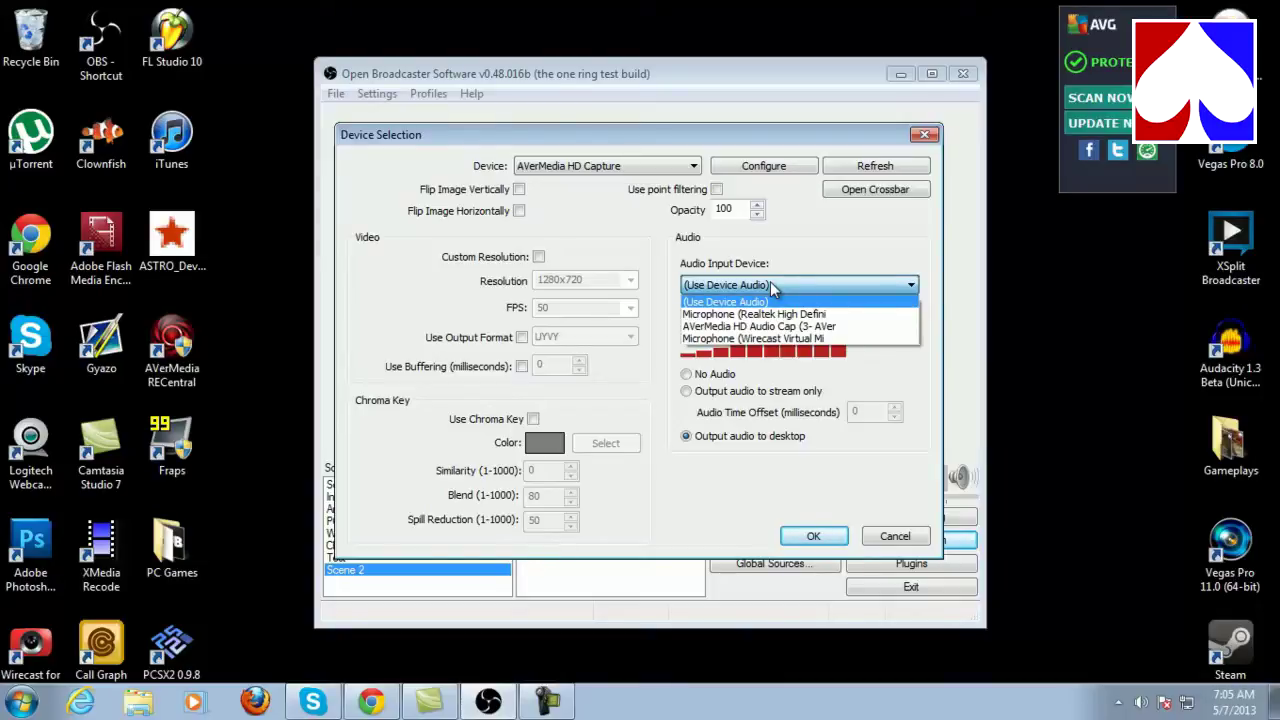
click(790, 515)
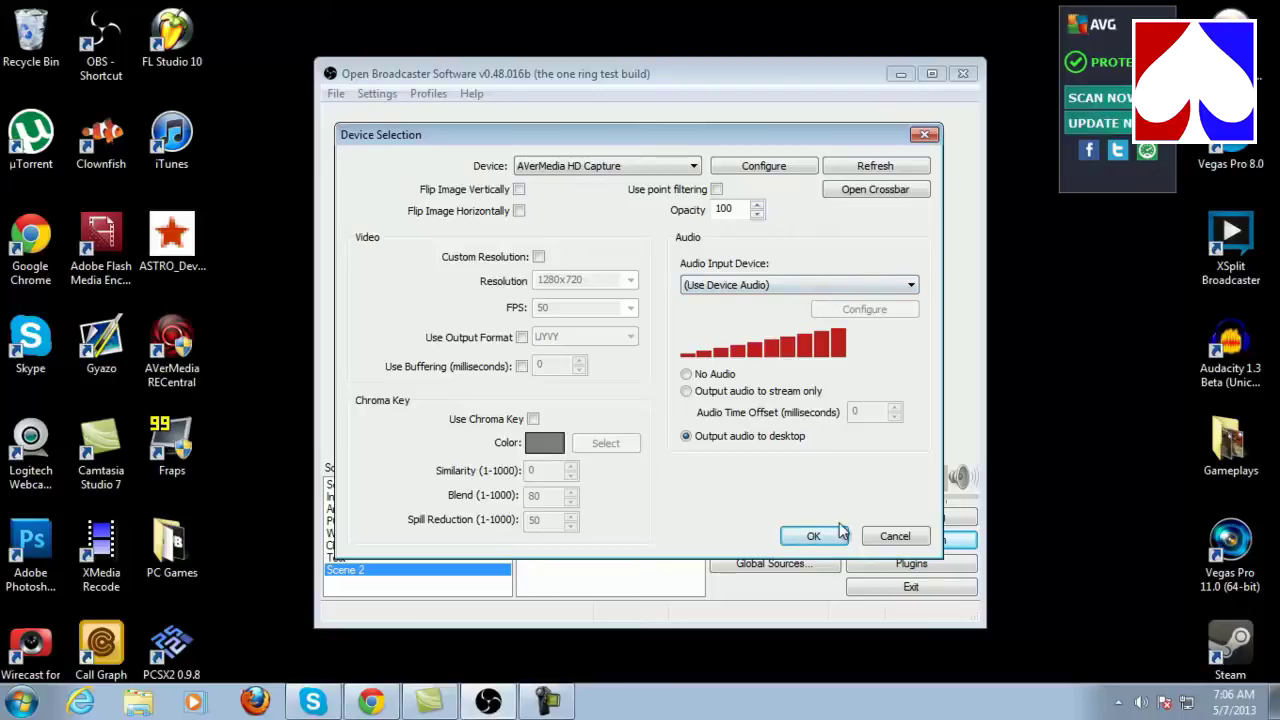
click(818, 535)
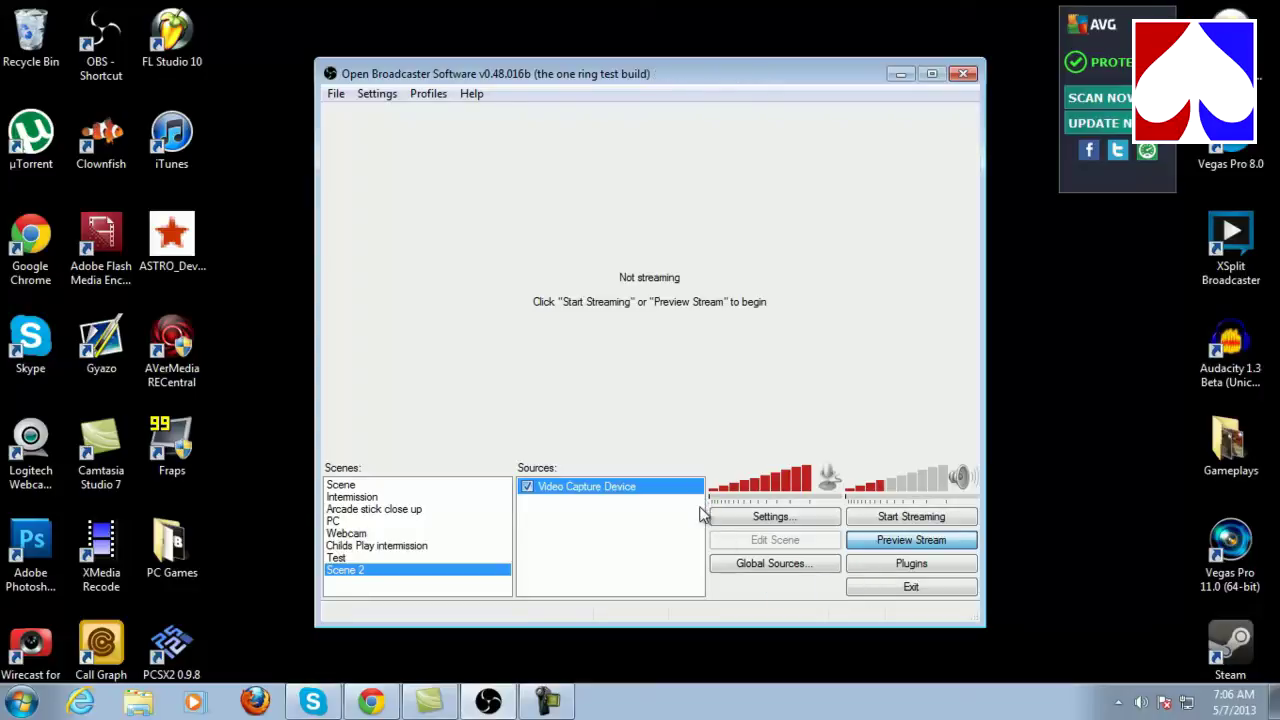
- Restart the preview to show Scene 2's PS3 capture, then turn on Edit Scene
click(905, 540)
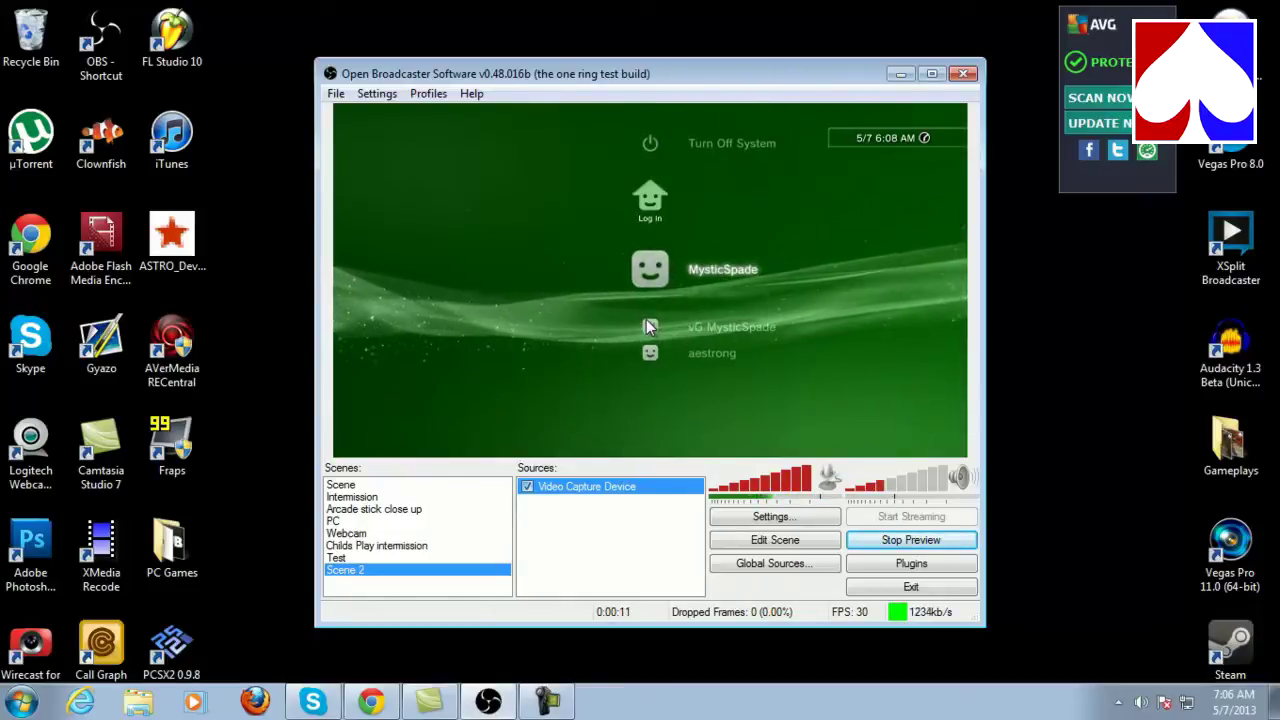
click(878, 540)
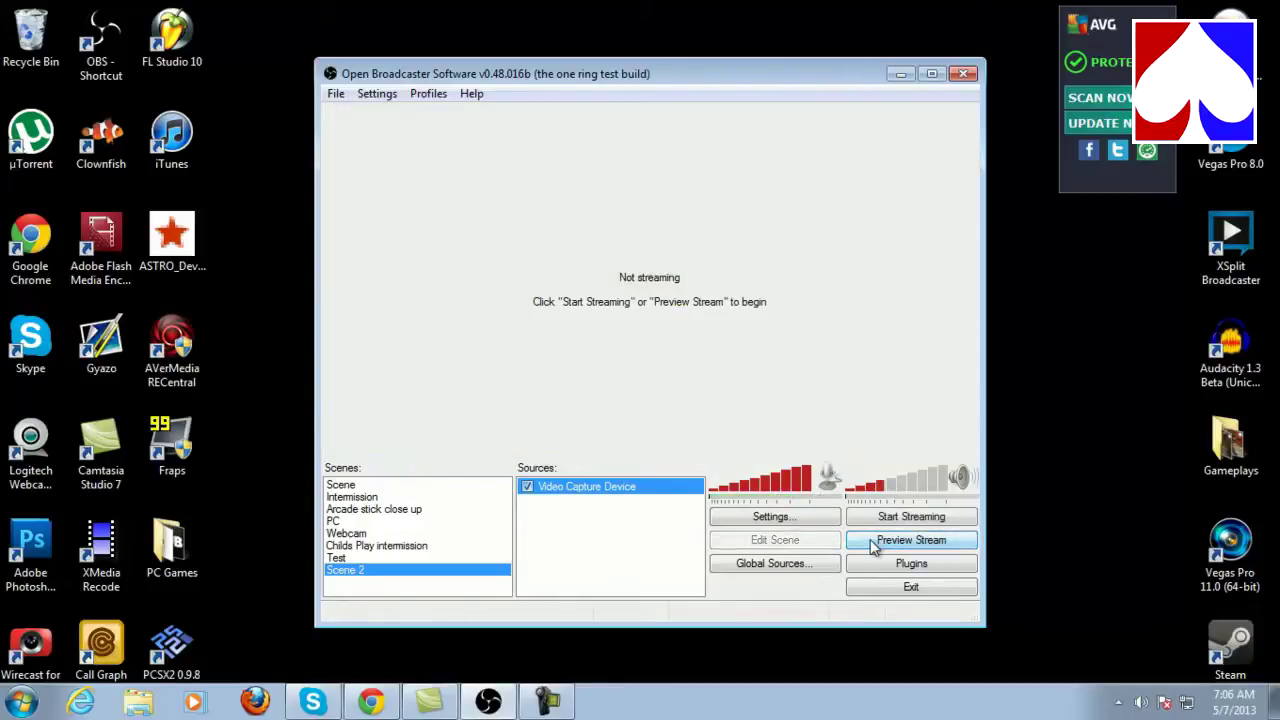
click(870, 539)
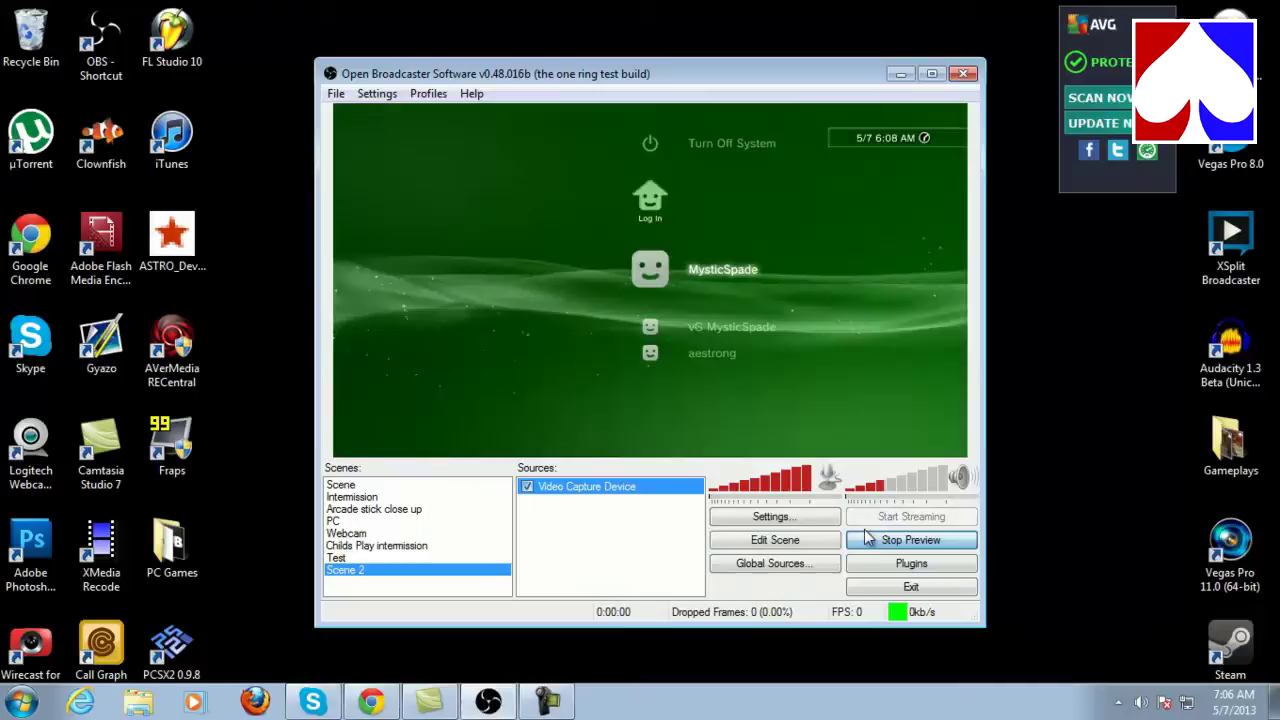
click(775, 540)
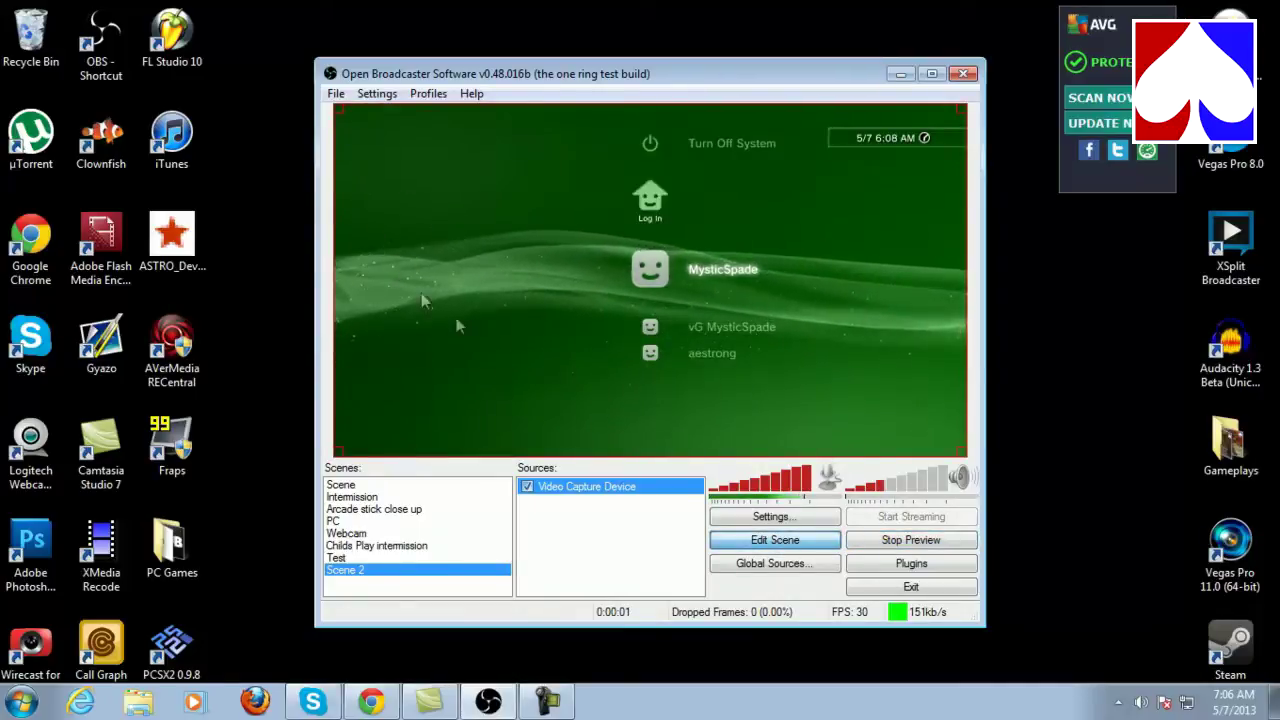